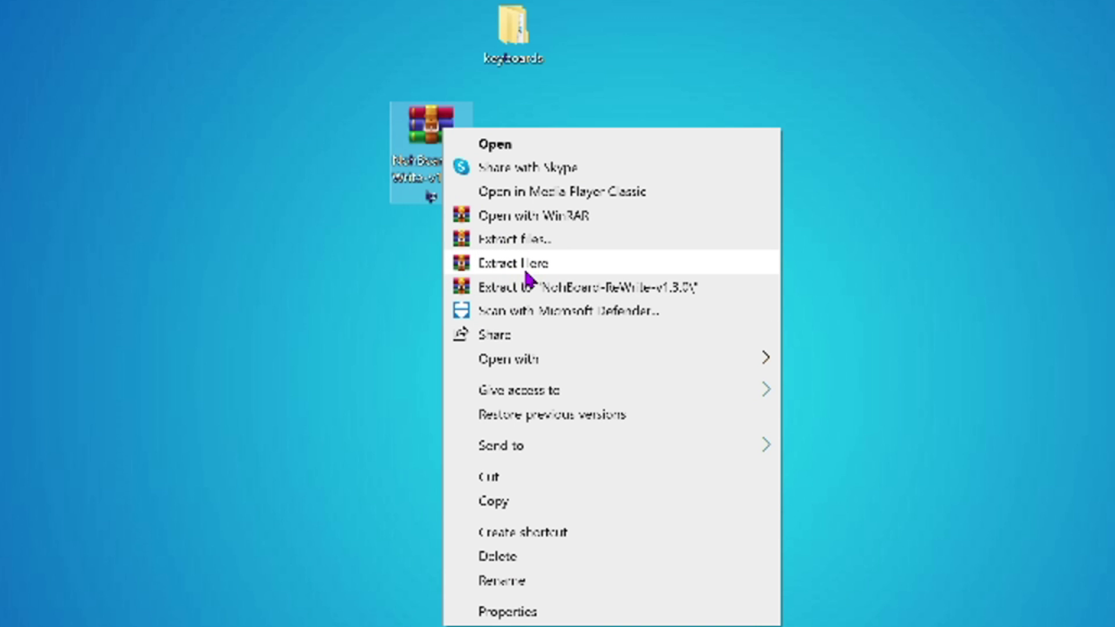
click(351, 289)
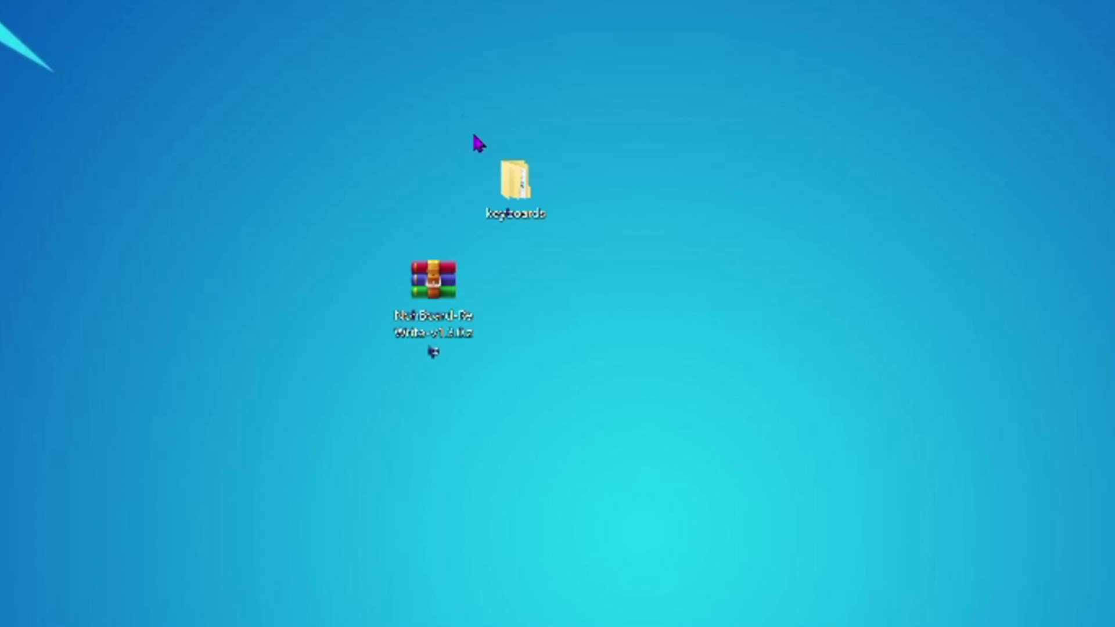
drag(462, 114, 623, 237)
drag(434, 124, 597, 239)
click(637, 233)
drag(490, 130, 570, 236)
click(688, 246)
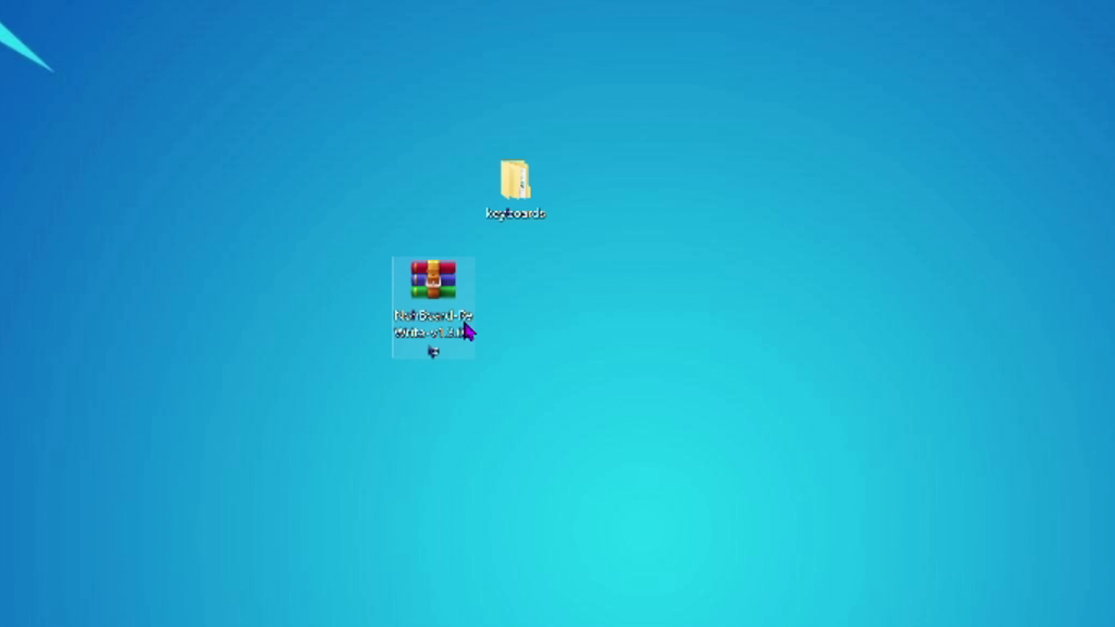
Step: Launch NohBoard.exe from the NohBoard-ReWrite-v1.3.0.zip archive and move its window to a free area of the screen
double_click(423, 310)
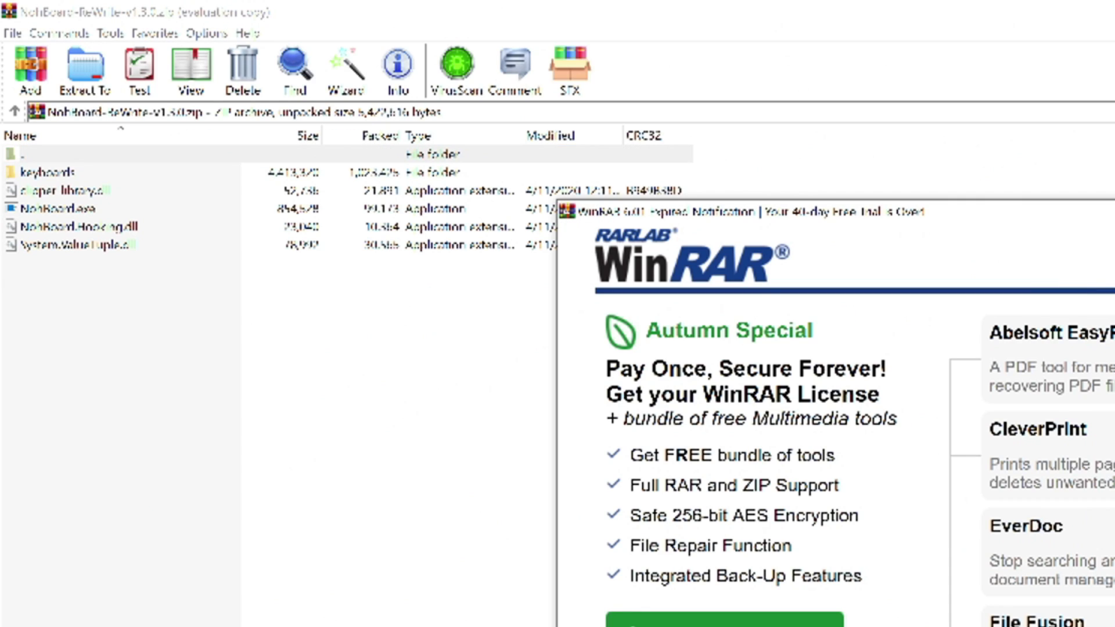
key(Escape)
click(802, 390)
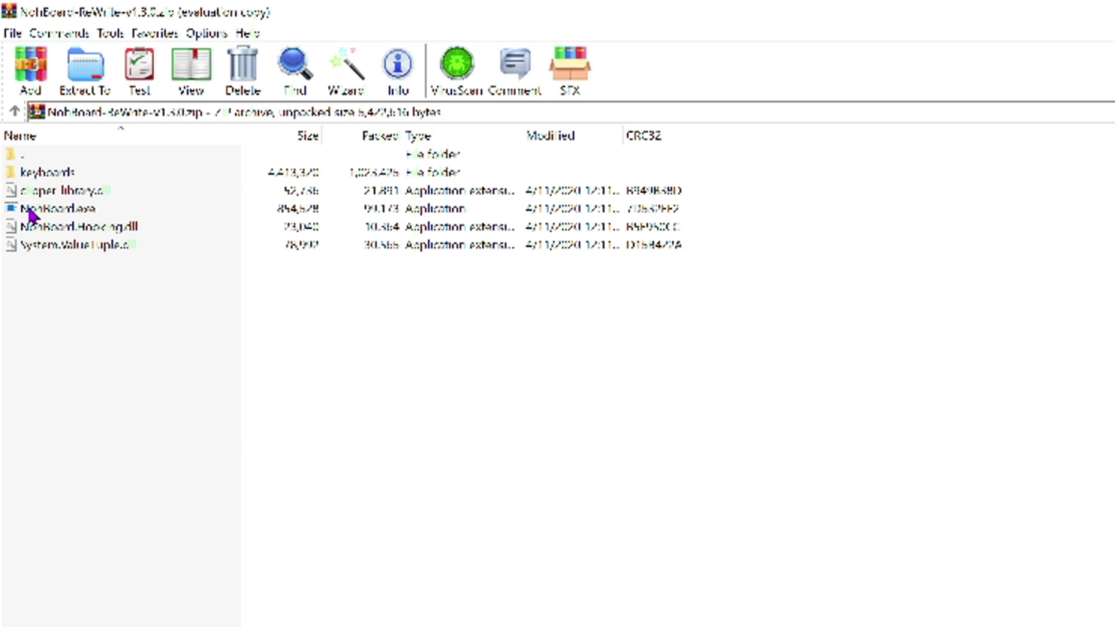
click(35, 214)
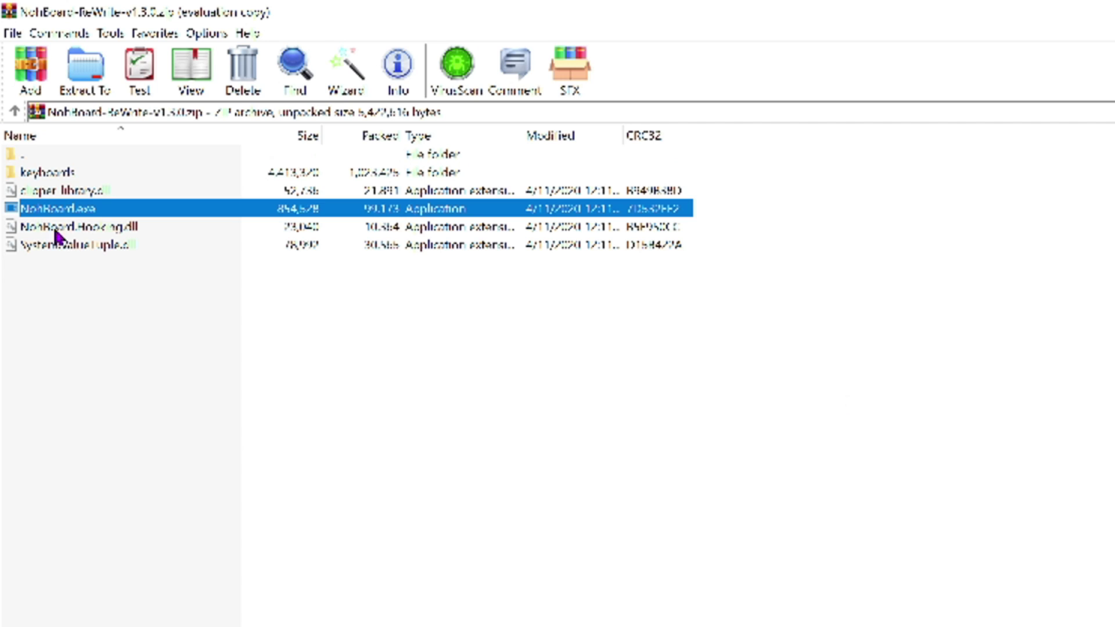
double_click(82, 213)
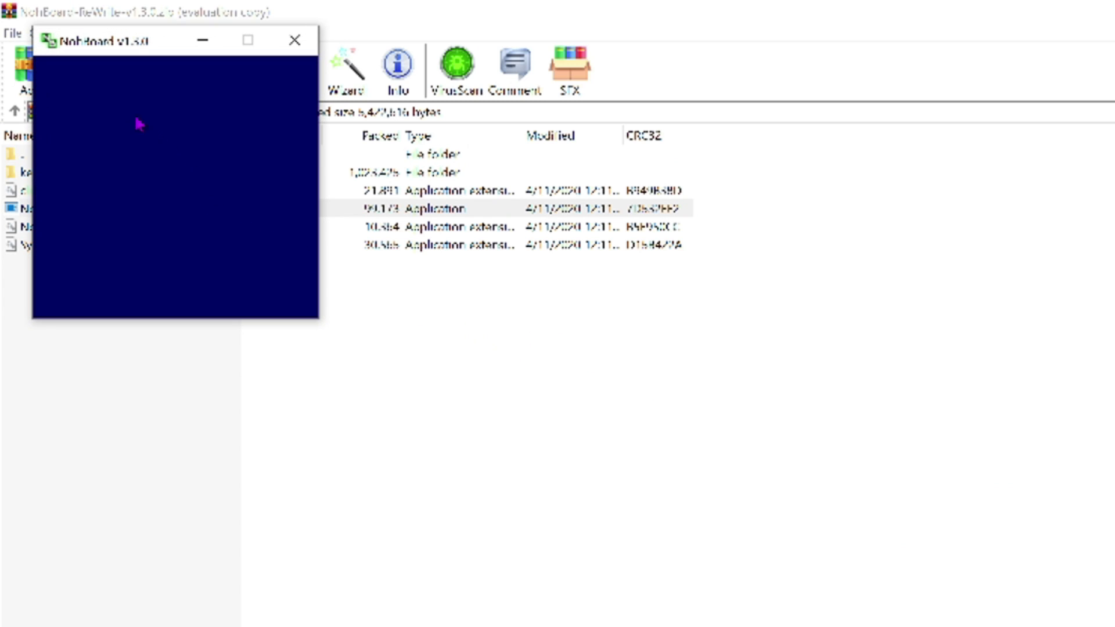
drag(132, 49, 704, 412)
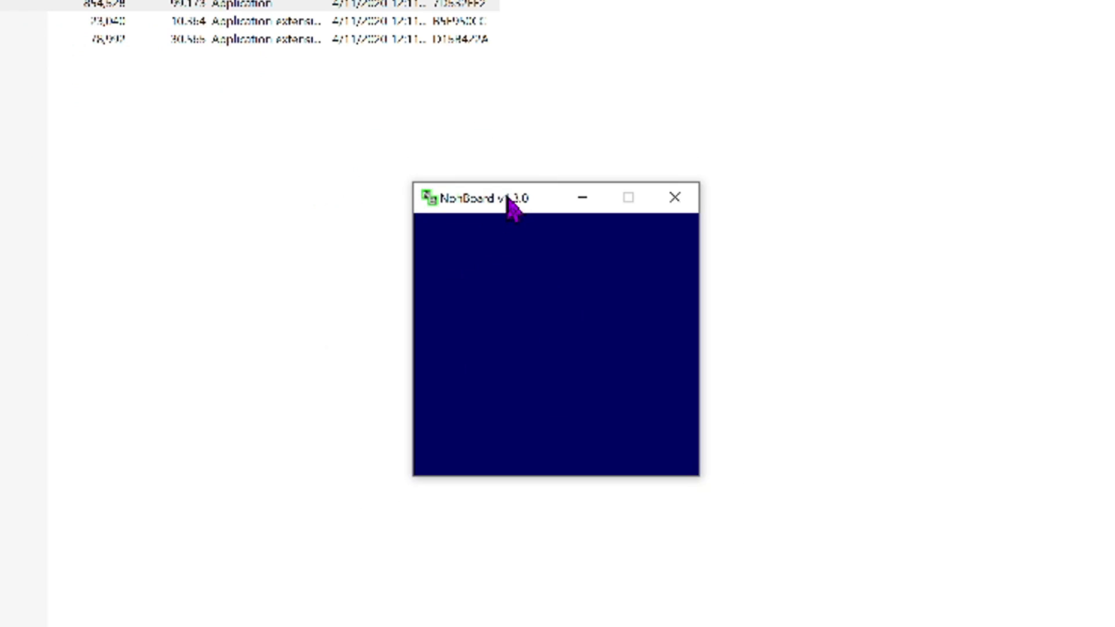
drag(509, 200, 512, 185)
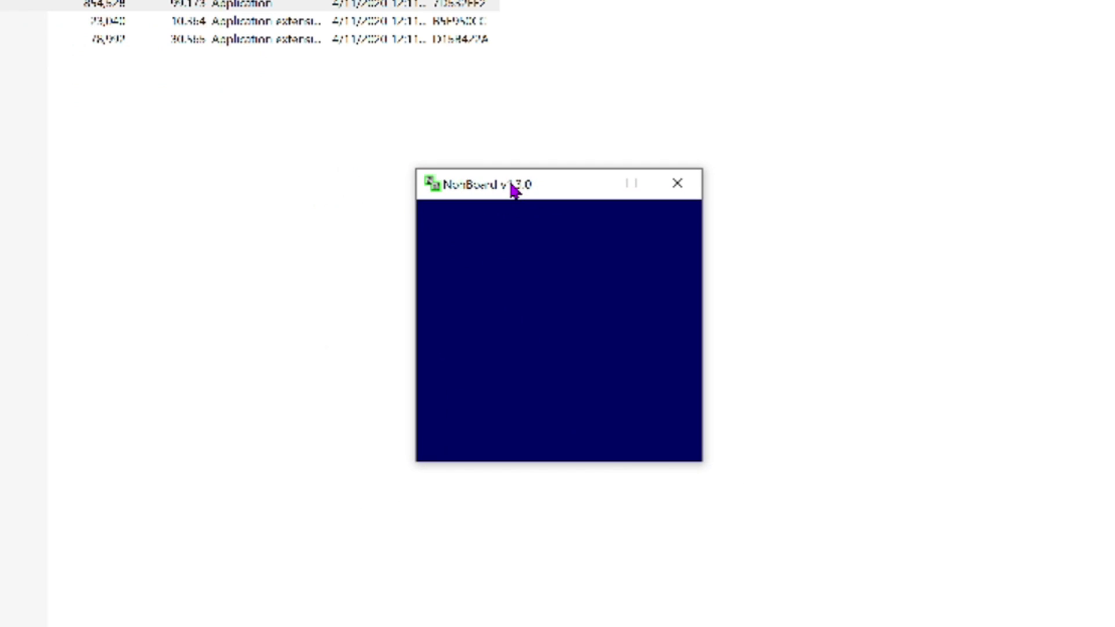
Step: Load the fps keyboard from the joao7yt category with the normal-black_normal-white style
right_click(527, 262)
click(601, 298)
click(548, 224)
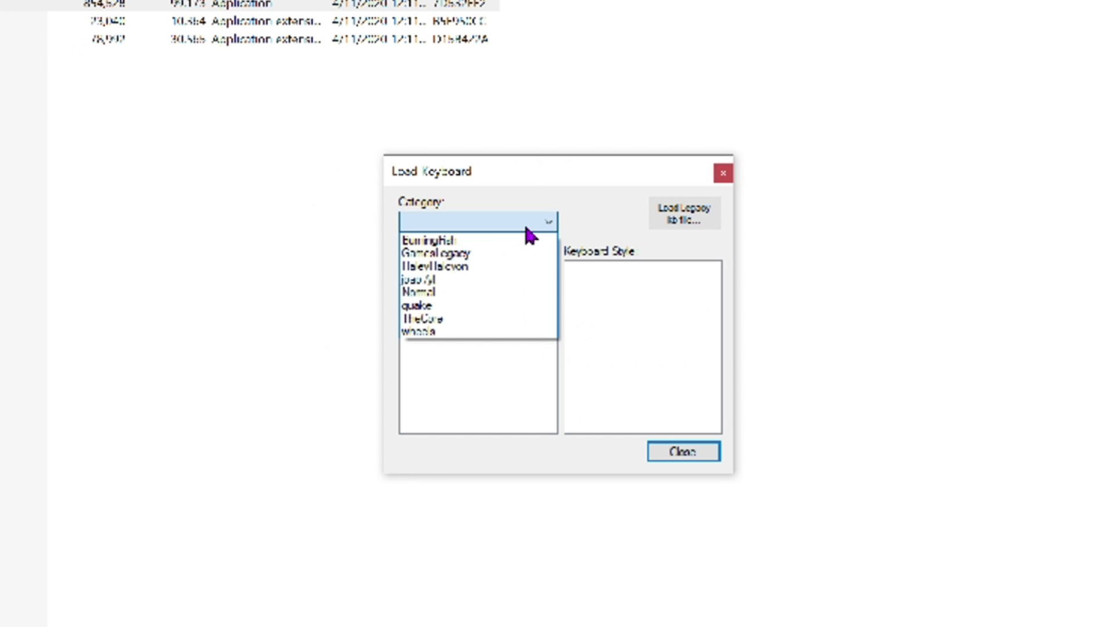
click(505, 222)
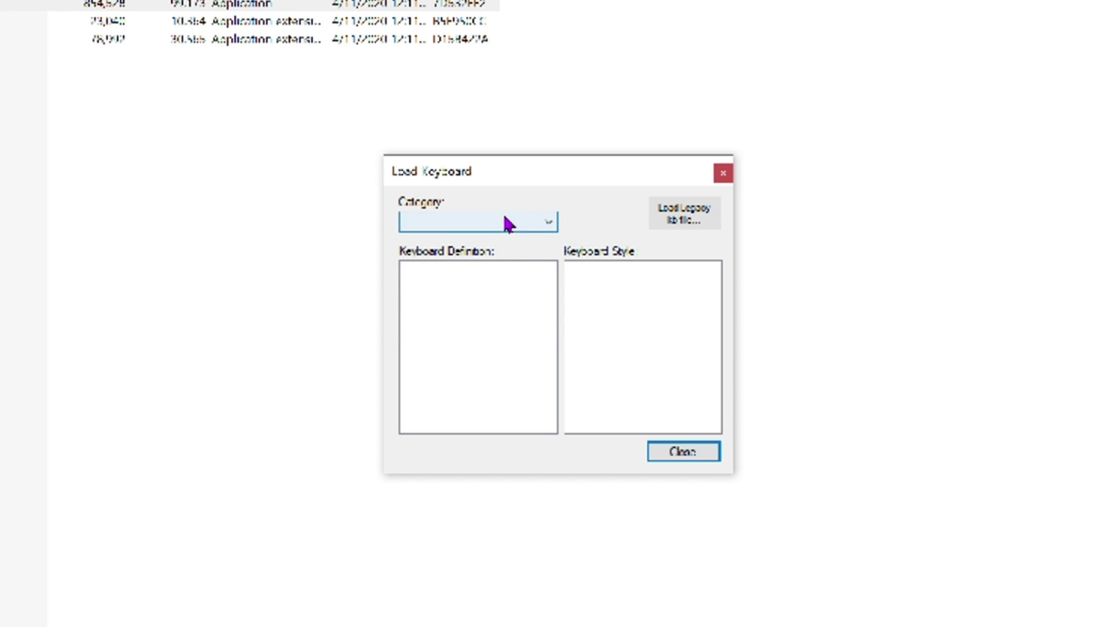
click(436, 224)
click(436, 224)
click(438, 225)
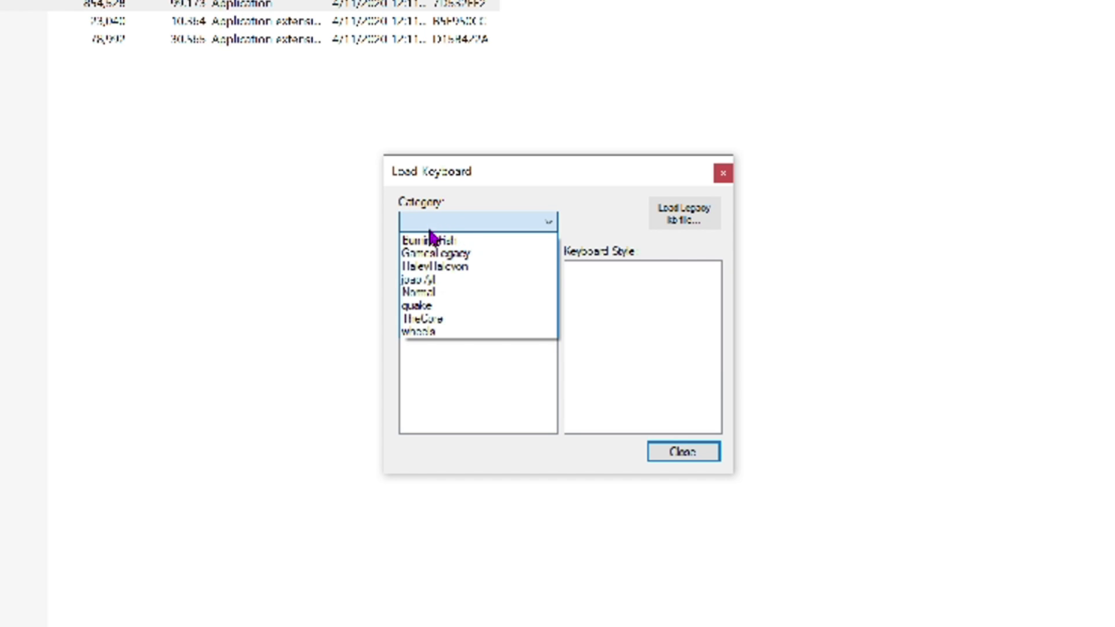
click(433, 281)
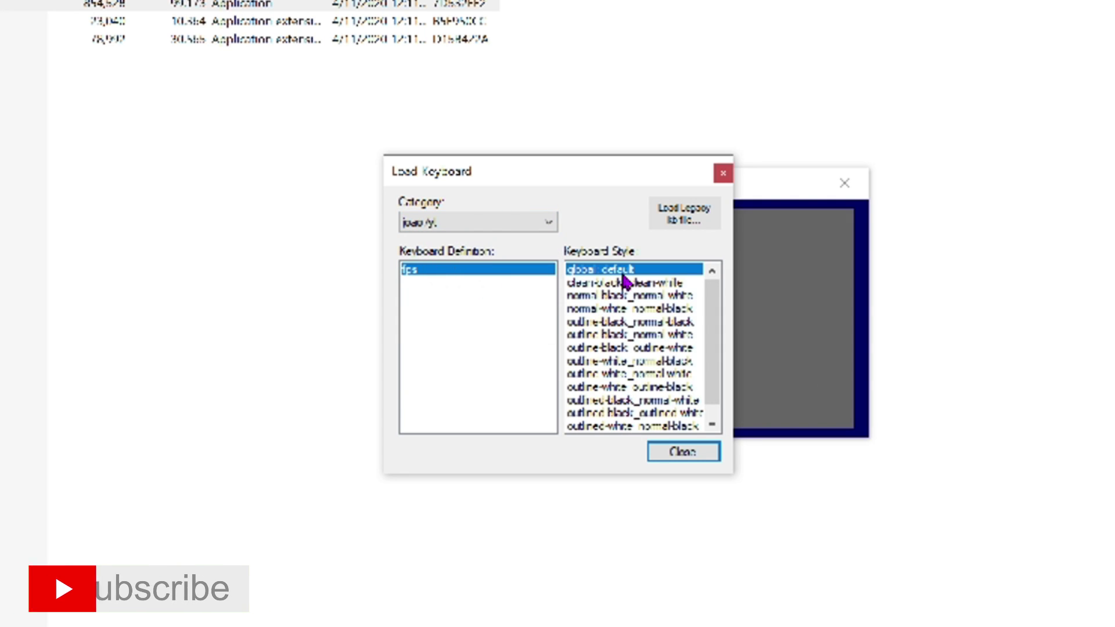
click(609, 296)
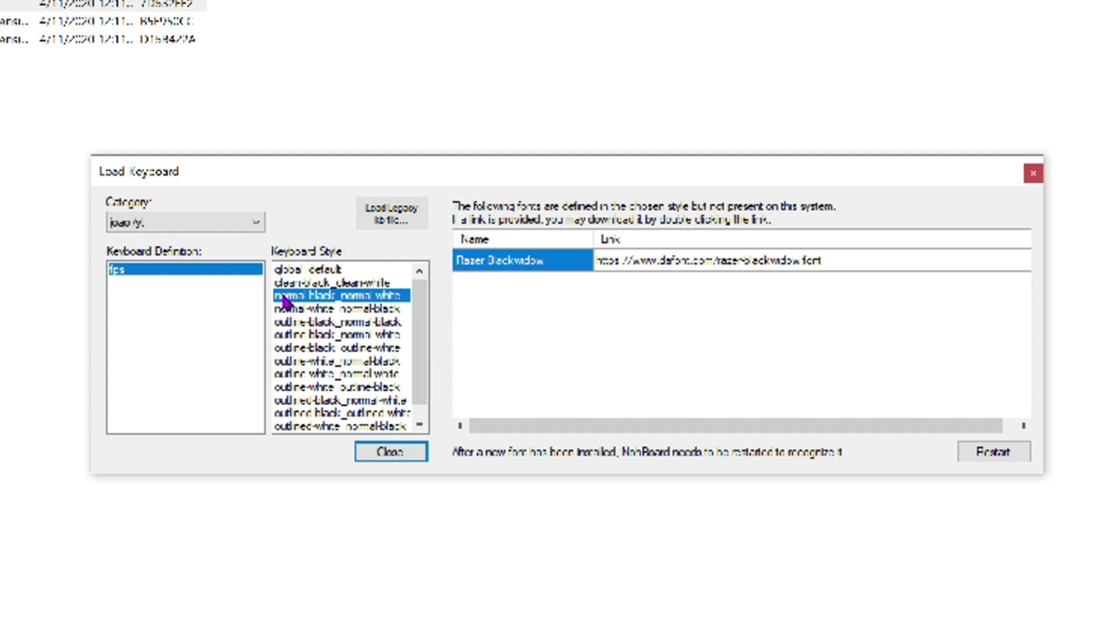
click(414, 454)
Step: Test the keyboard overlay's response with the w and e keys
click(691, 241)
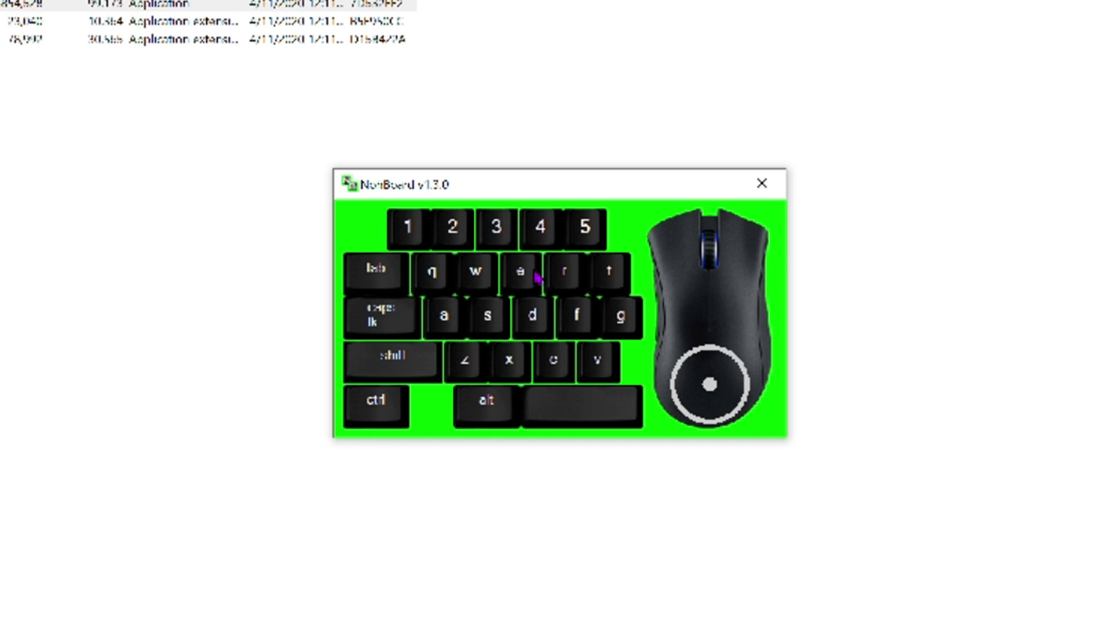
key(w)
key(e)
key(e)
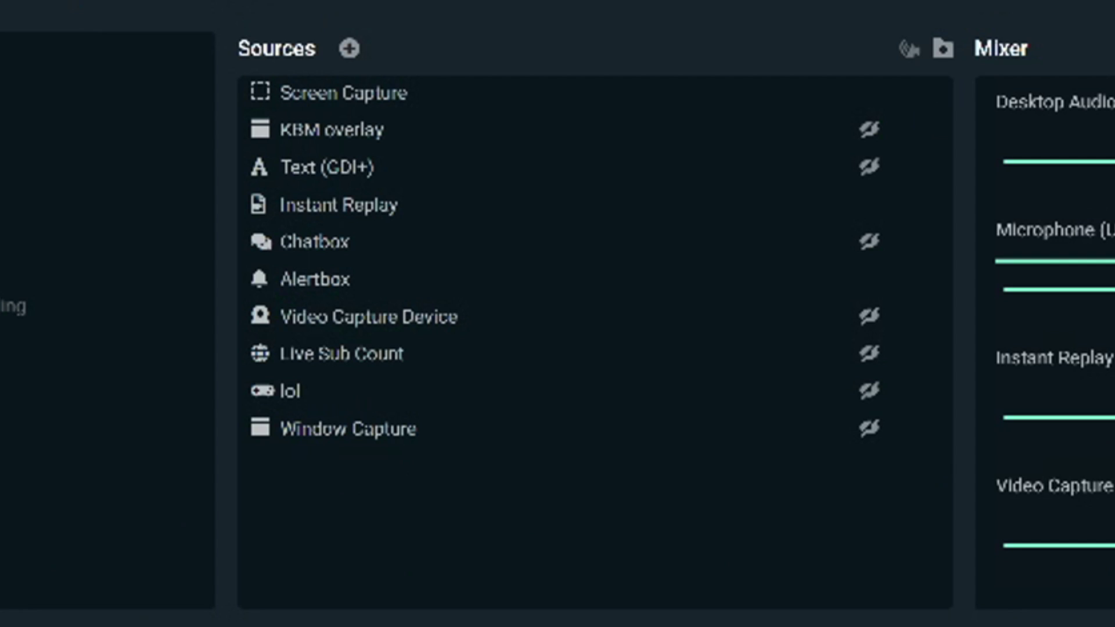
Step: In Streamlabs Desktop, add a Window Capture source to the scene using the existing KBM overlay source
click(349, 49)
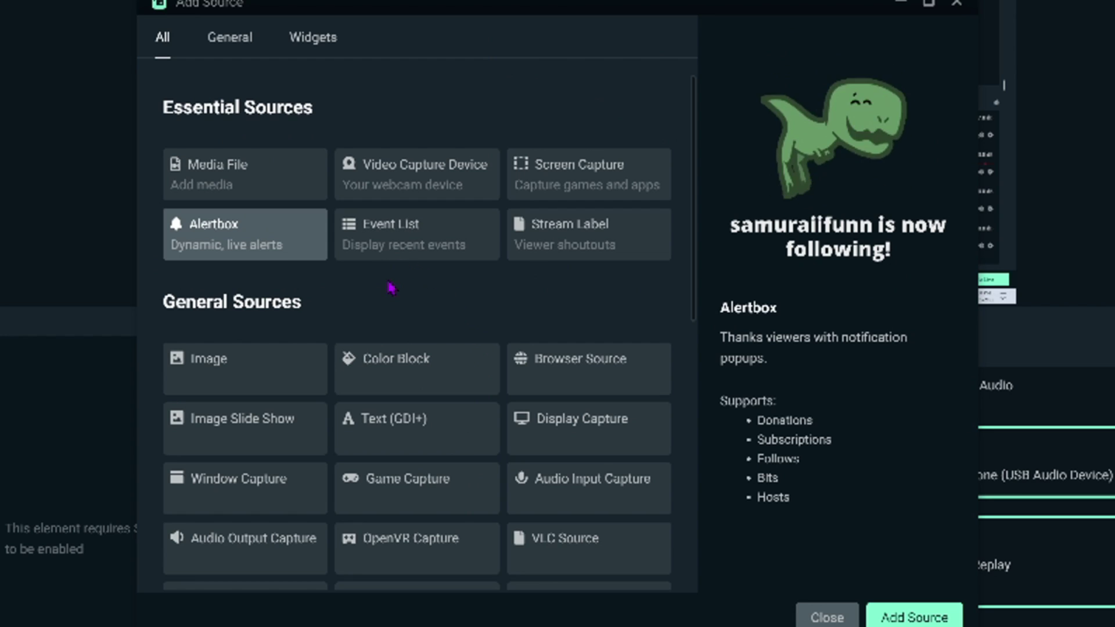
click(288, 495)
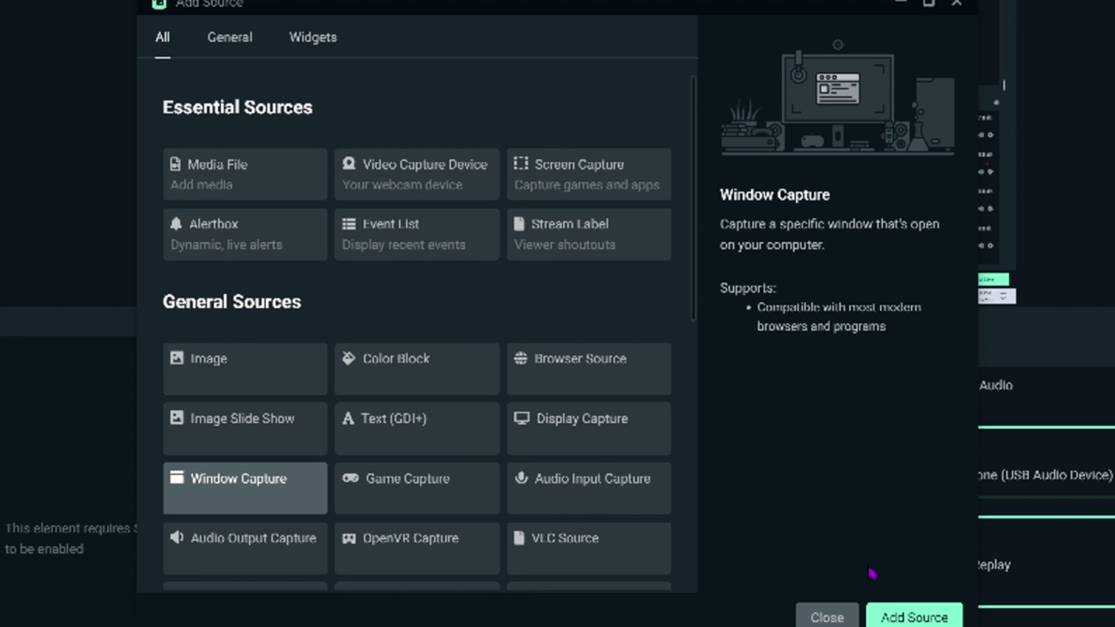
click(915, 617)
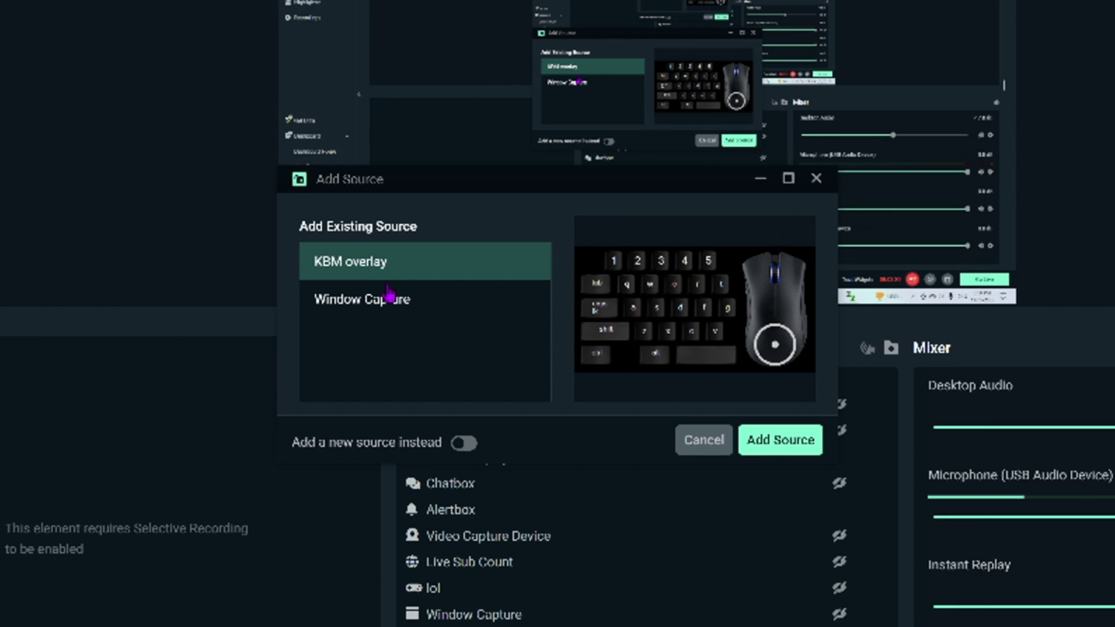
click(355, 262)
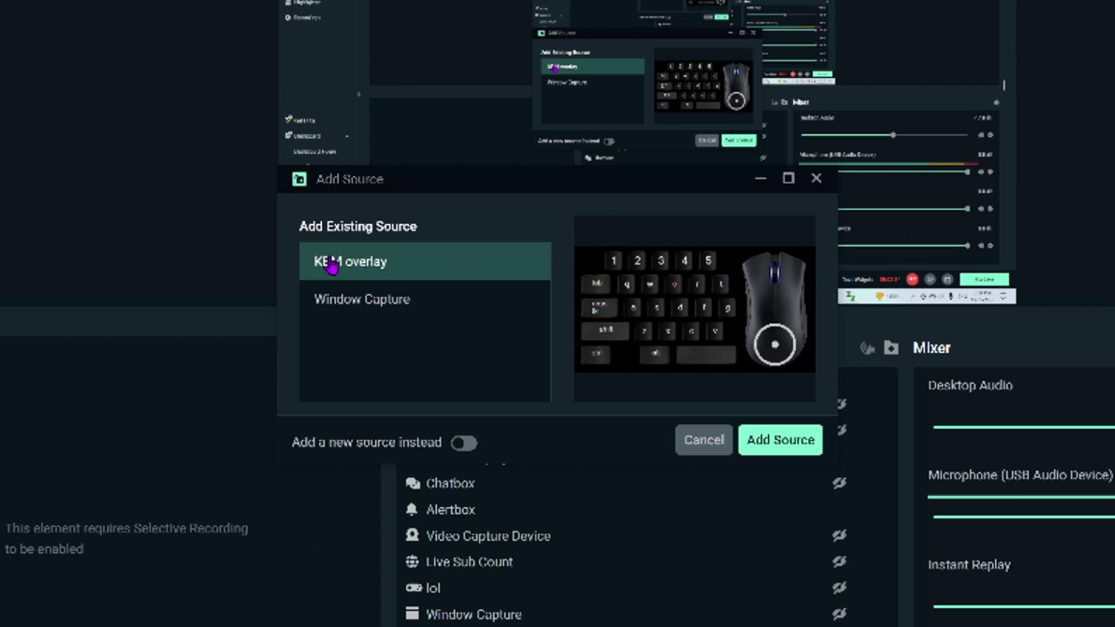
click(776, 443)
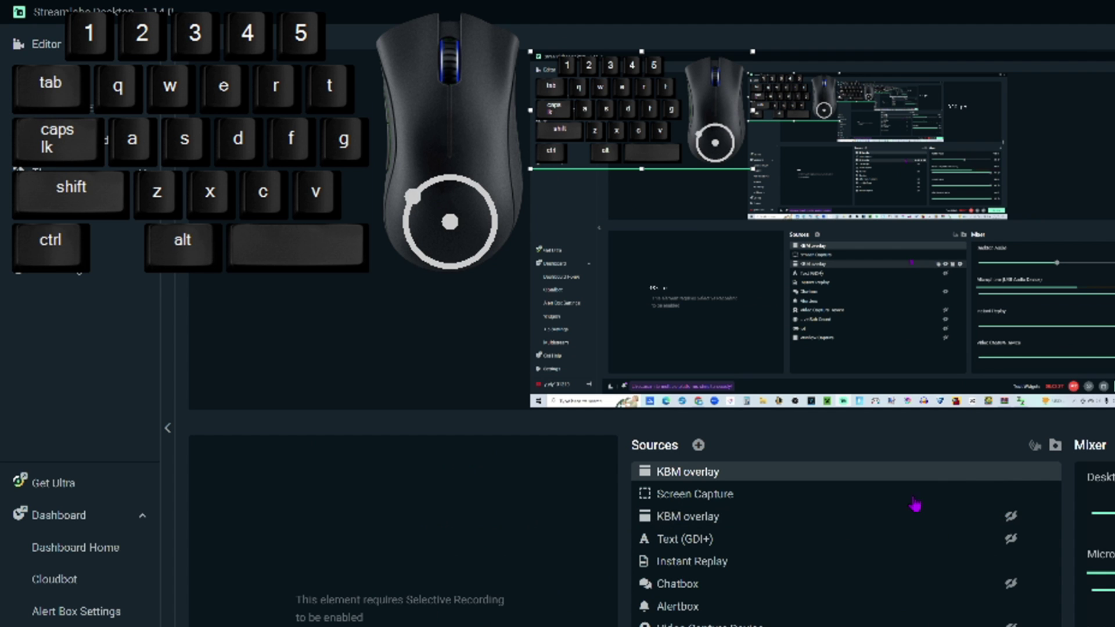
drag(627, 147, 620, 143)
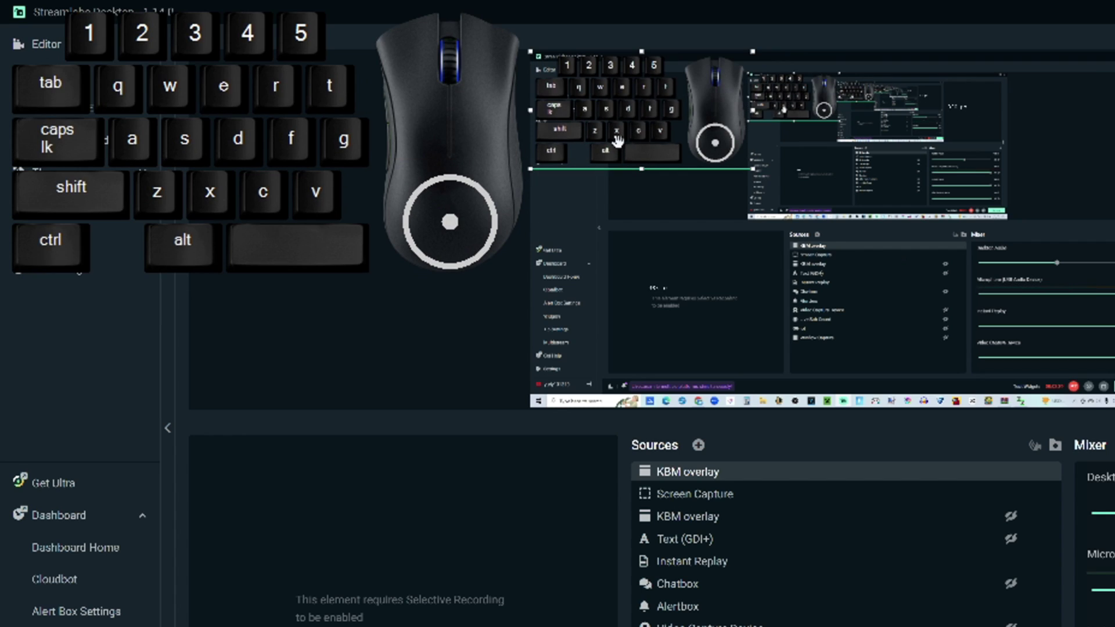
click(646, 136)
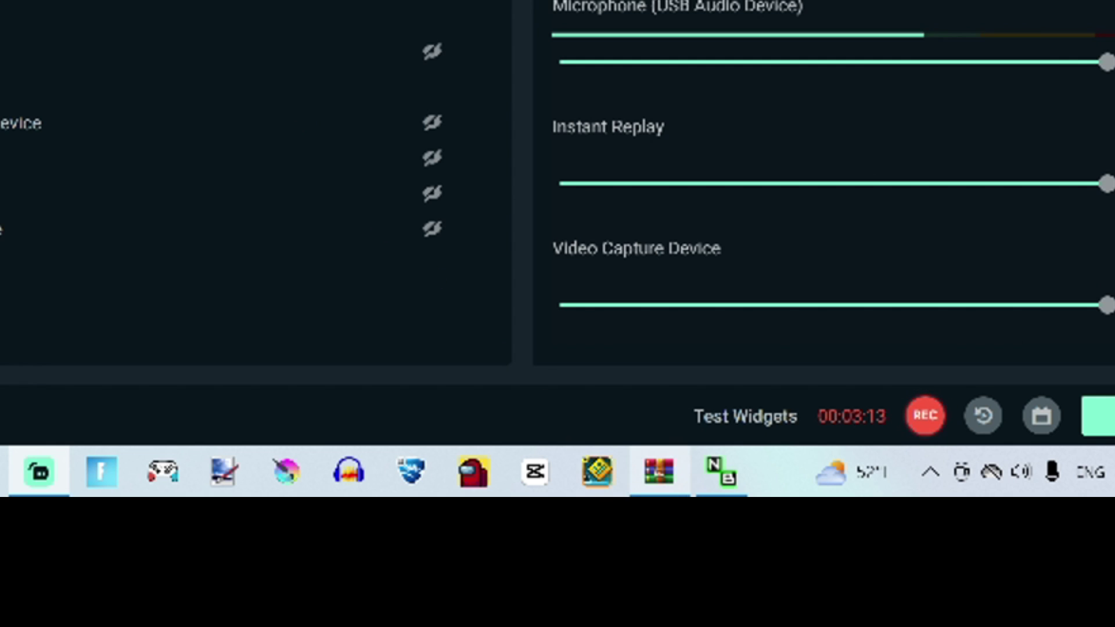
Step: Close NohBoard without putting the modified files into the archive, and return to Streamlabs Desktop
right_click(740, 482)
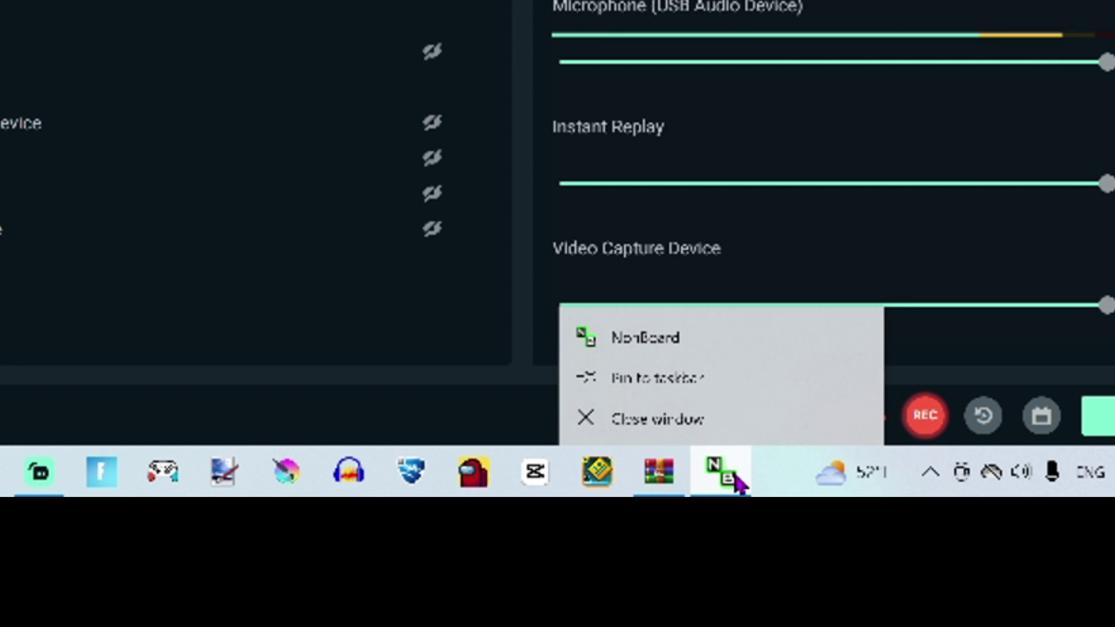
click(719, 439)
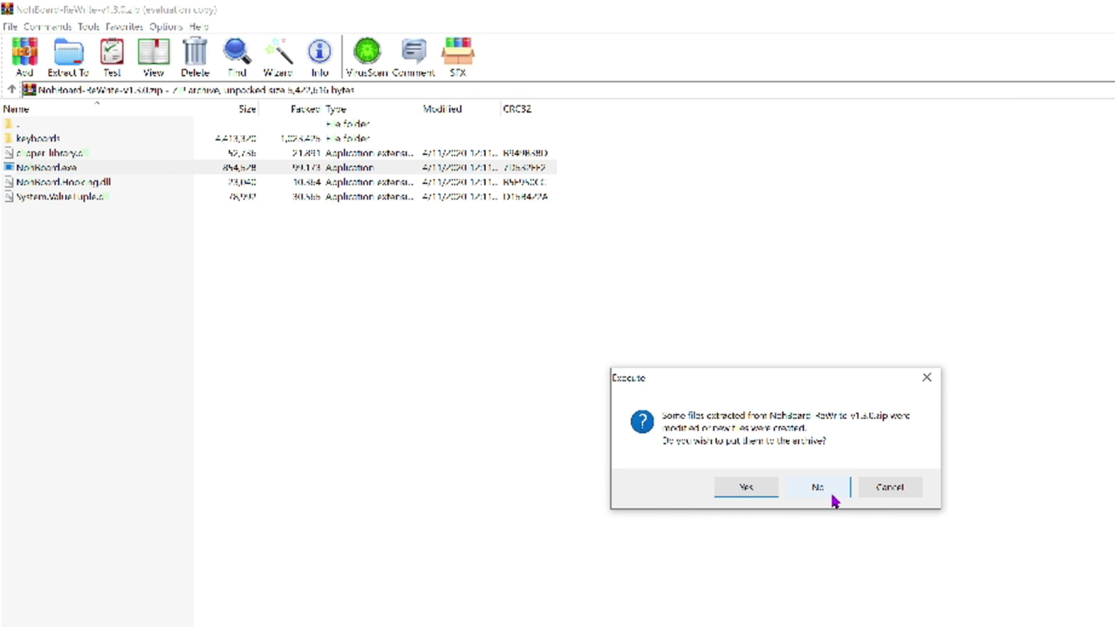
click(890, 490)
key(alt+Tab)
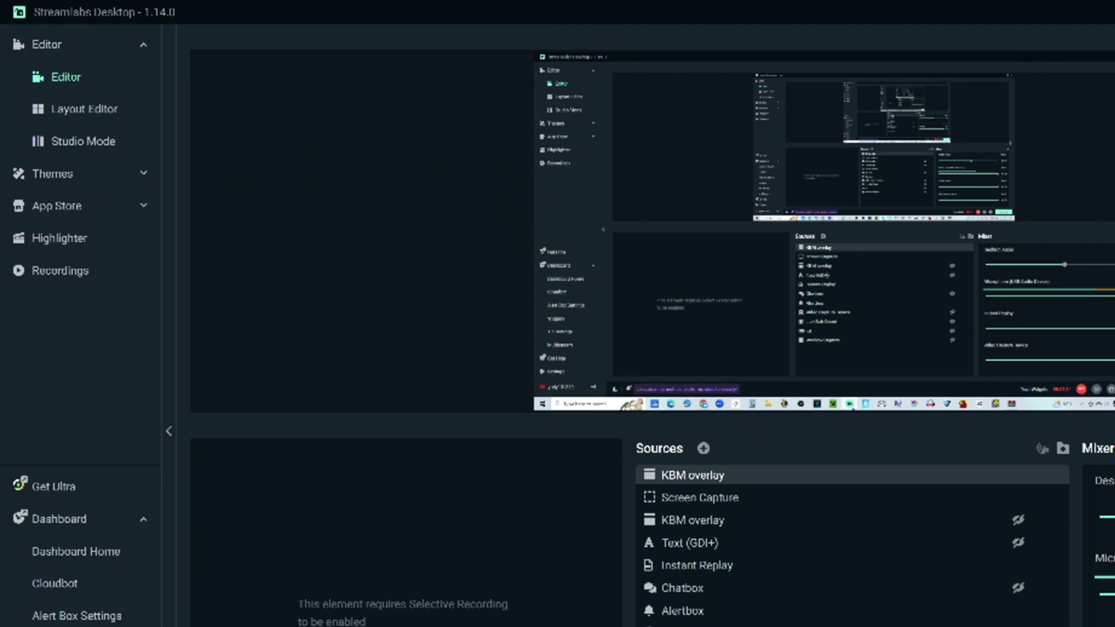